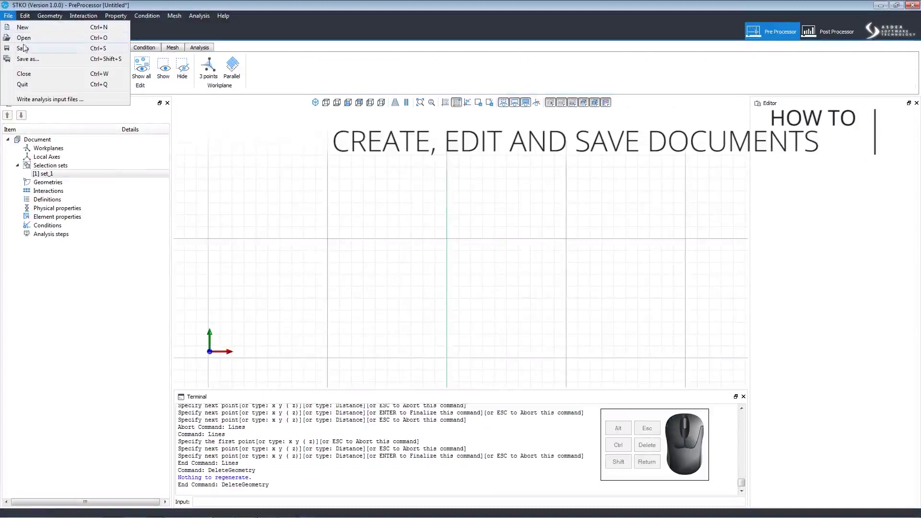
Create a new empty preprocessor document and review the creation log in the terminal
left_click(261, 124)
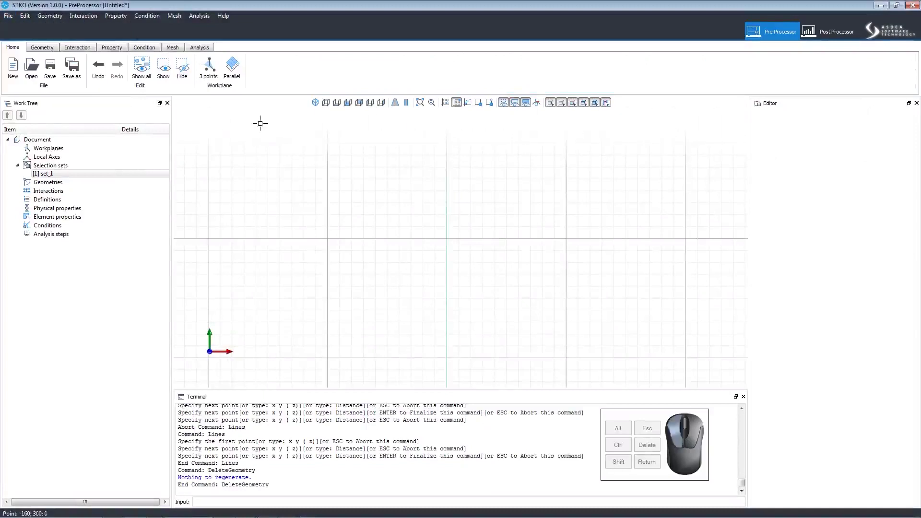
left_click(18, 76)
left_click(461, 277)
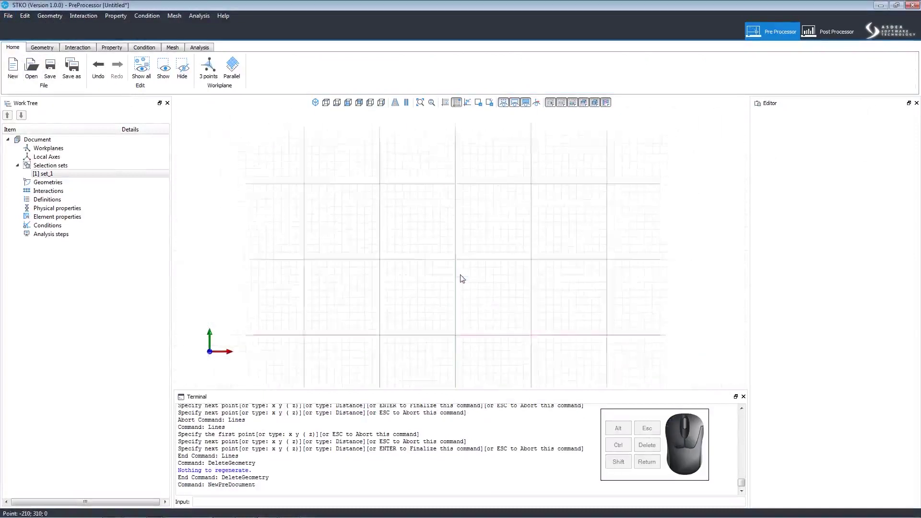
left_click_drag(363, 483, 151, 412)
left_click(388, 415)
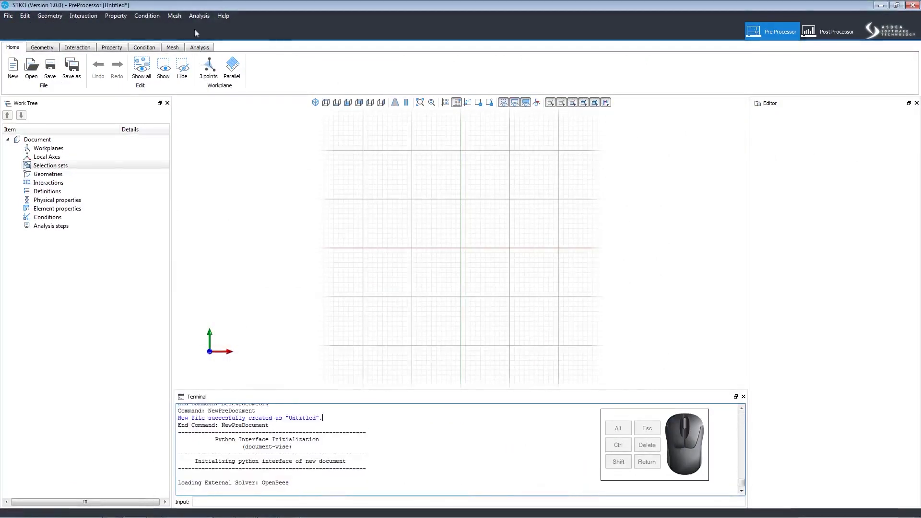
left_click(32, 67)
left_click(500, 238)
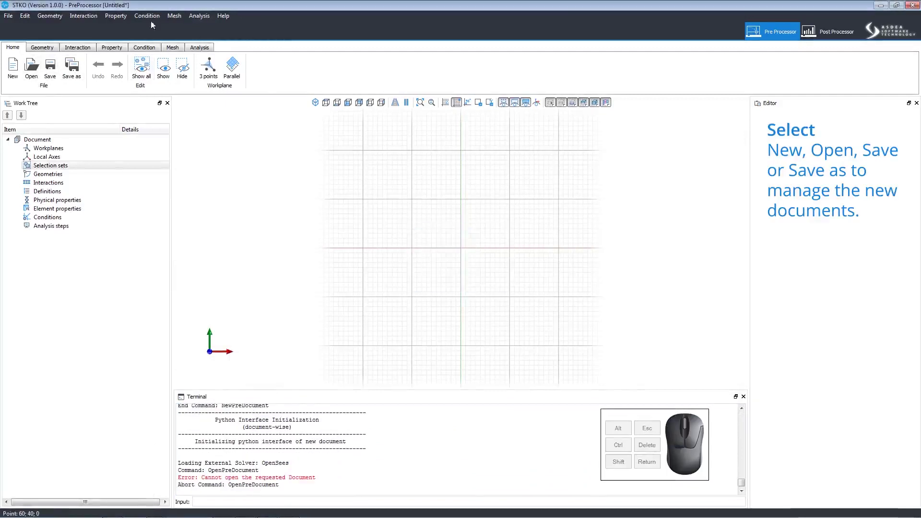
left_click(62, 71)
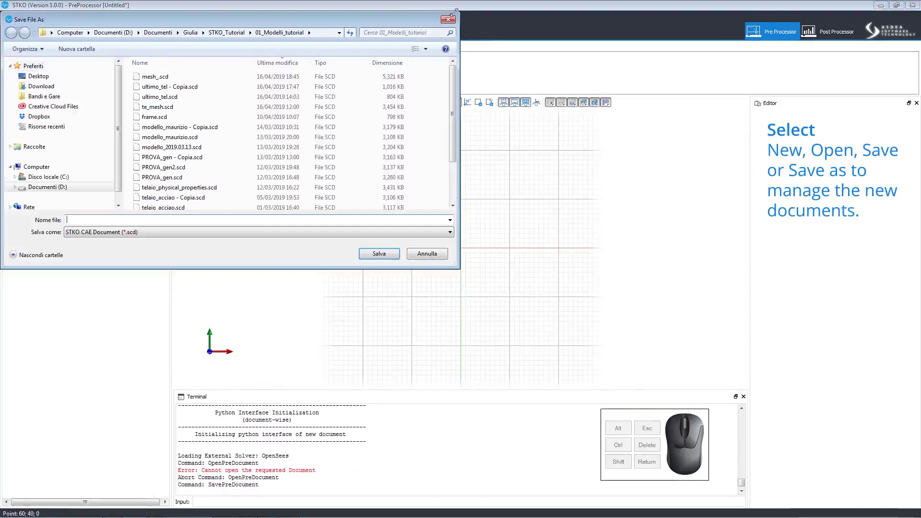
scroll(453, 139, "down", 2)
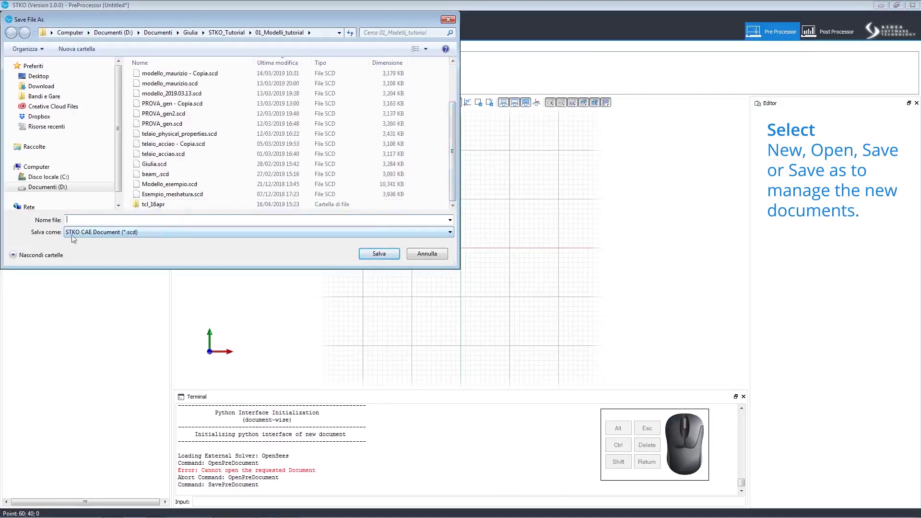
left_click(442, 256)
left_click(79, 74)
left_click(442, 256)
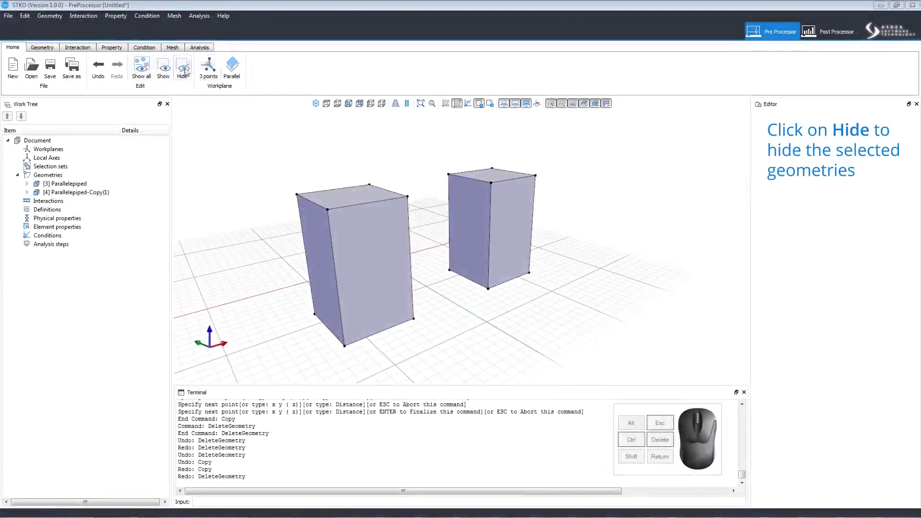
Hide the rear box and the front box one after the other, and show all geometries again
left_click(507, 187)
left_click(187, 68)
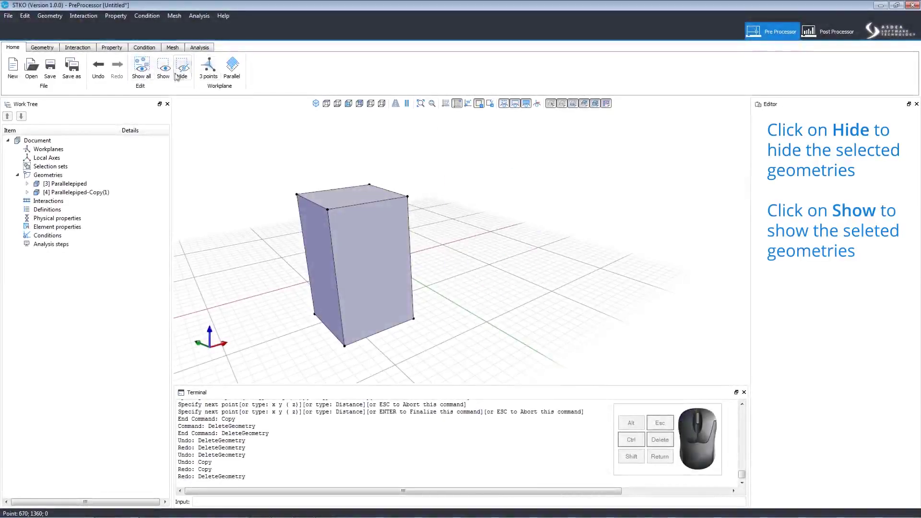
left_click(183, 71)
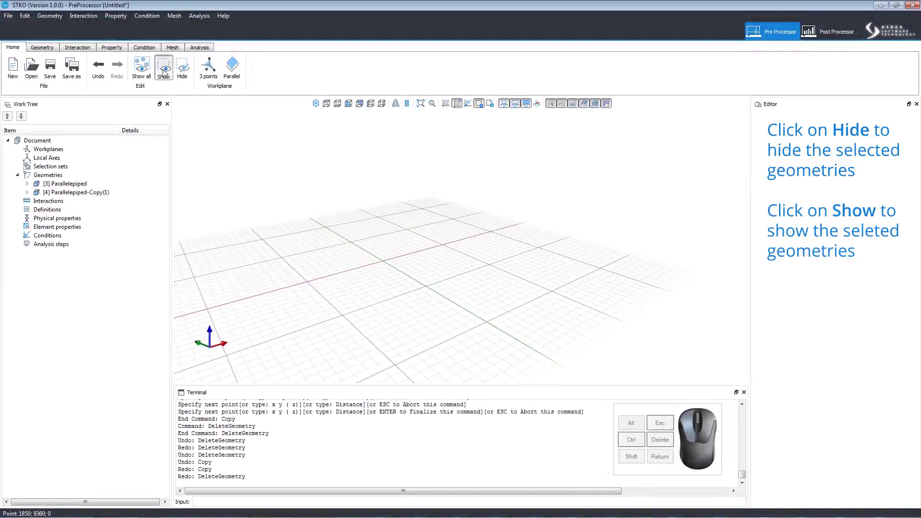
left_click(141, 68)
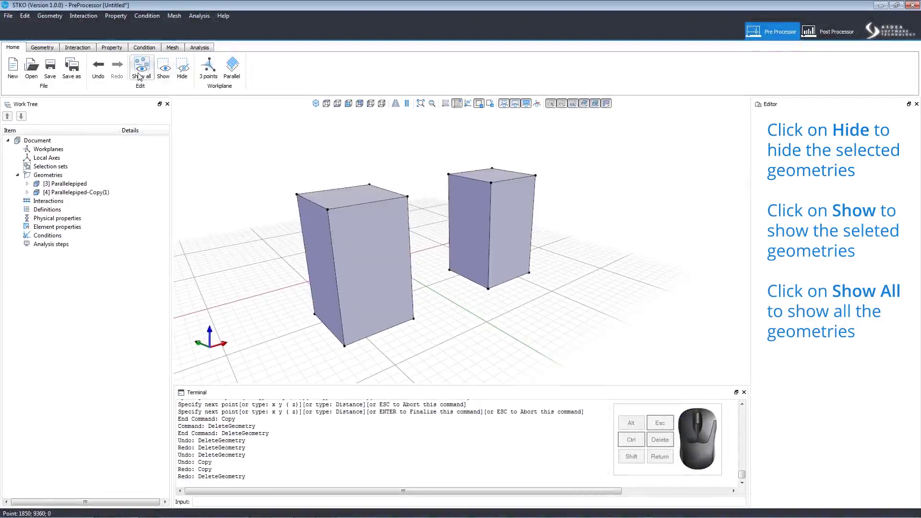
Show only the front box by isolating it, and restore the display of all geometries
left_click(381, 243)
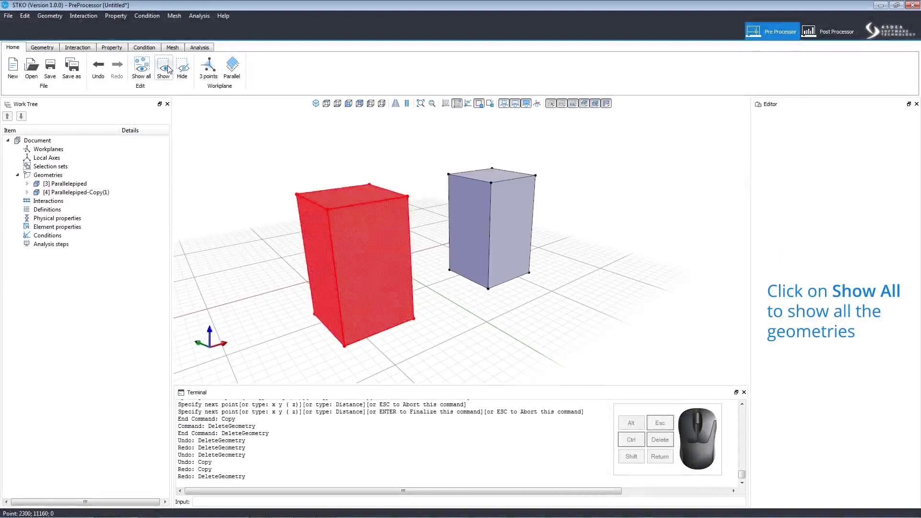
left_click(167, 68)
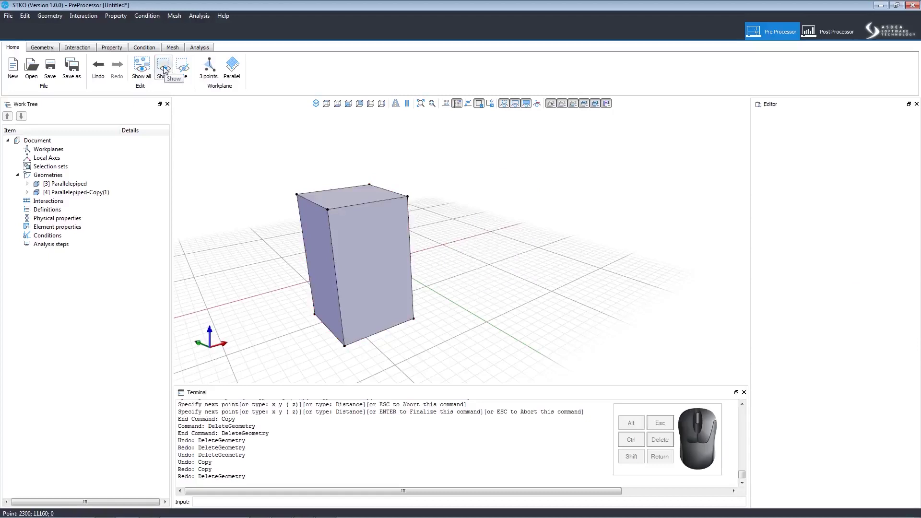
left_click(181, 67)
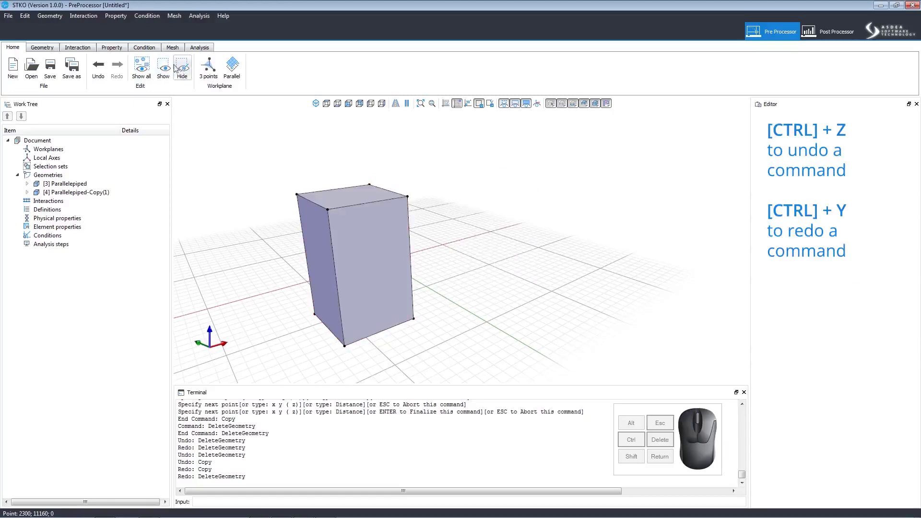
left_click(142, 71)
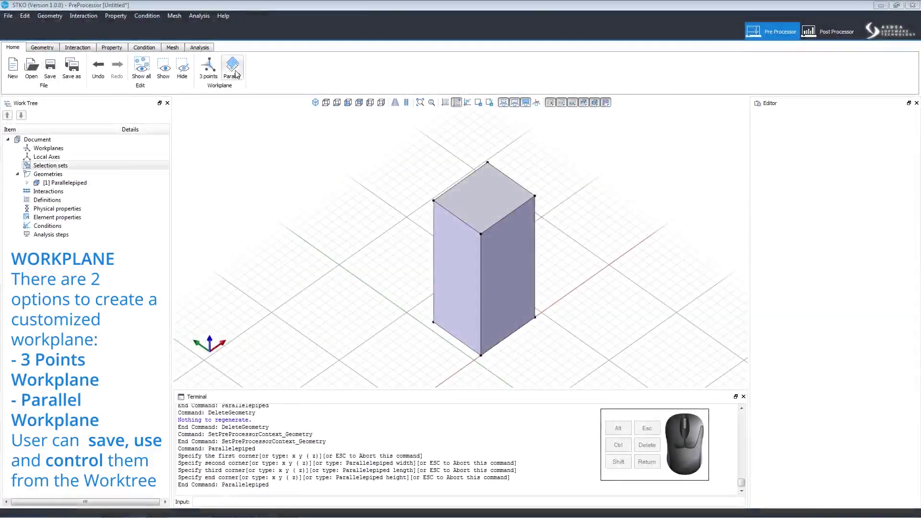
Define a 3-point workplane with its origin at the box's nearest bottom corner and its second point at about 70; -70; 0
left_click(208, 71)
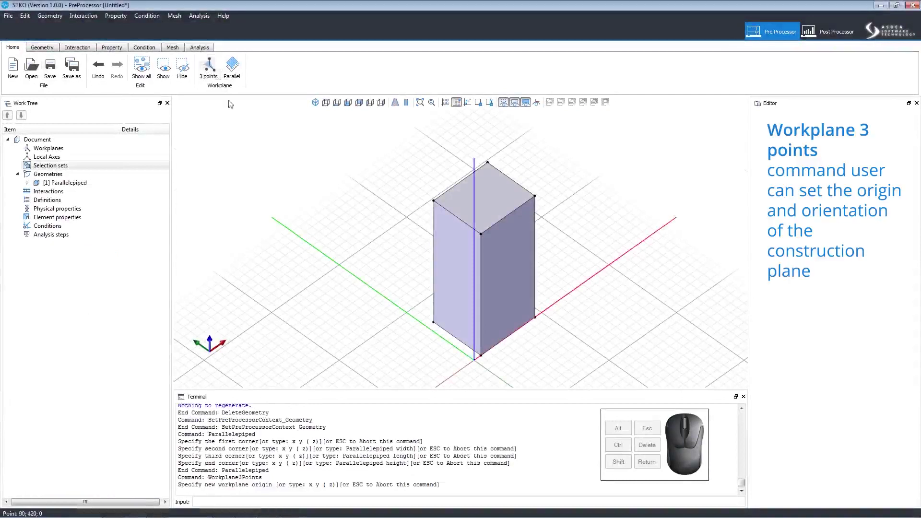
left_click(482, 355)
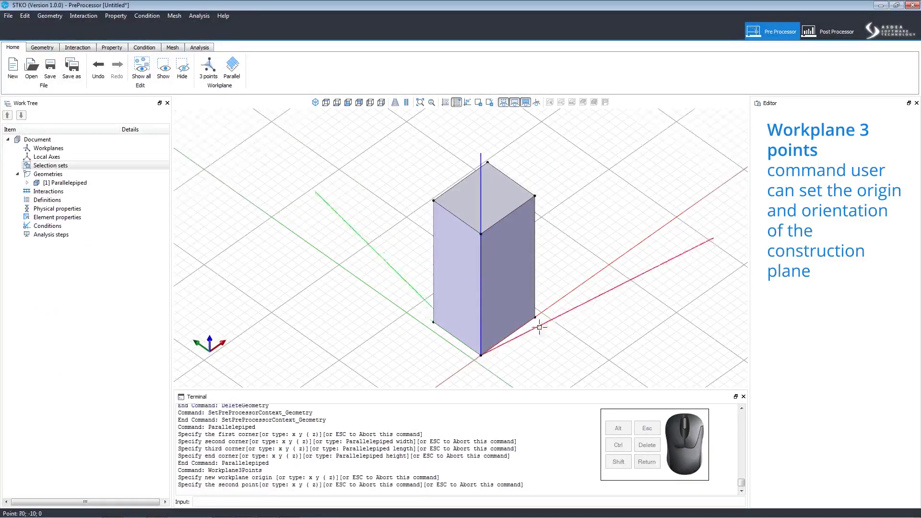
left_click(567, 362)
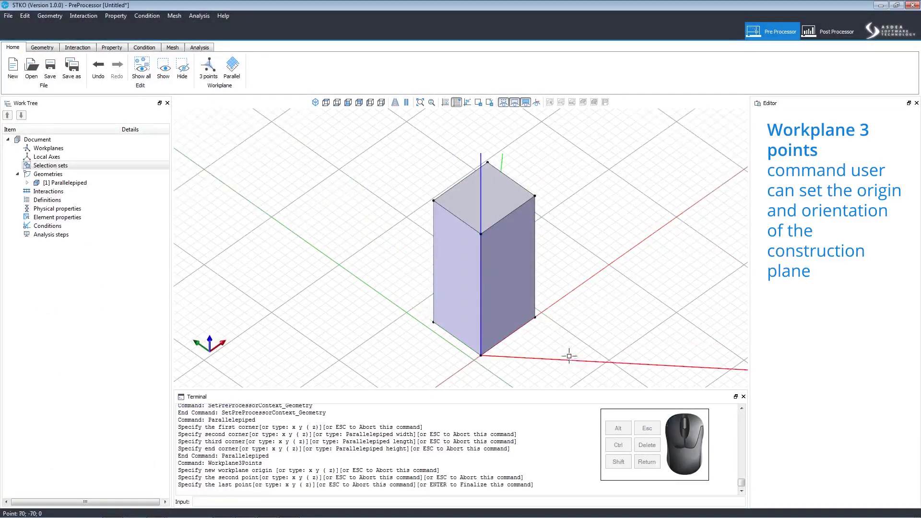
scroll(603, 319, "down", 3)
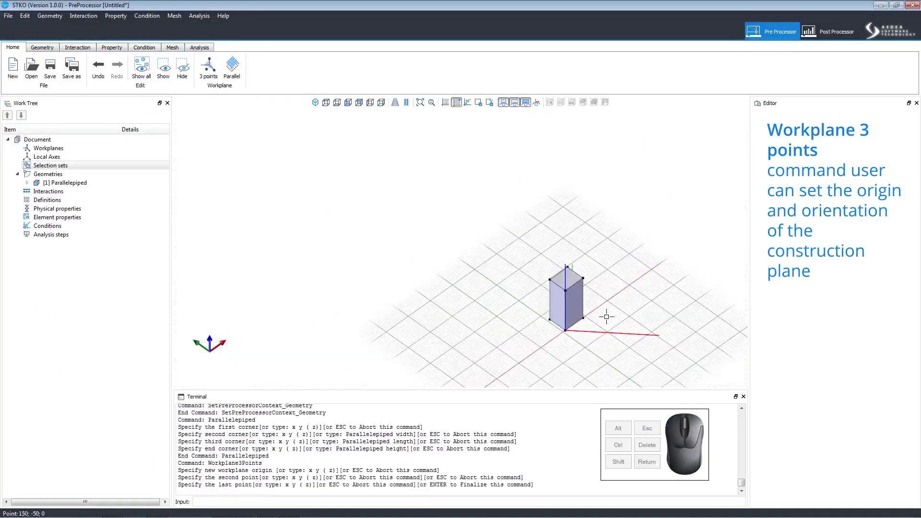
left_click(651, 300)
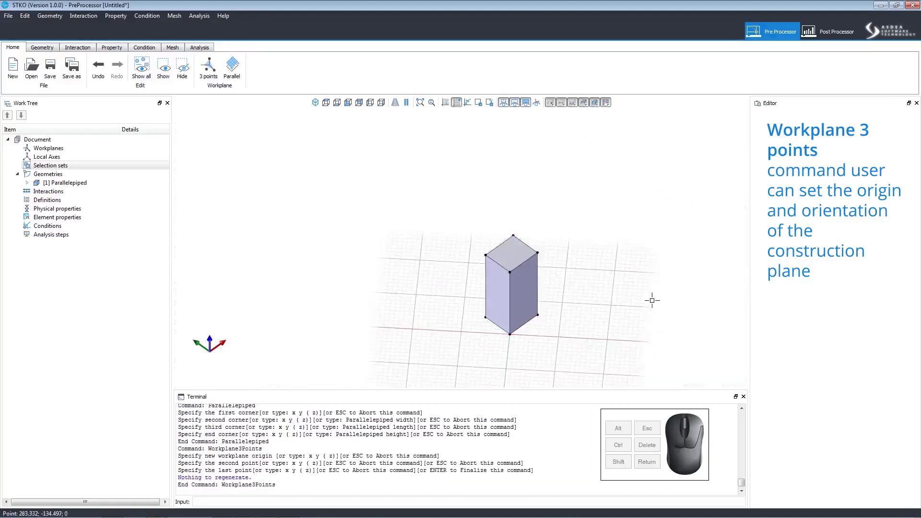
scroll(534, 359, "up", 3)
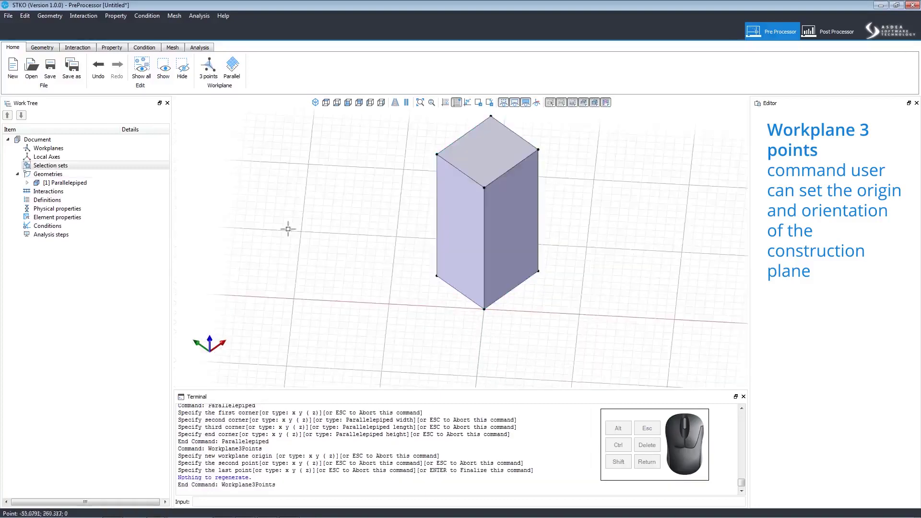
Save the current three-point workplane under Workplanes in the work tree
left_click(50, 158)
left_click(38, 149)
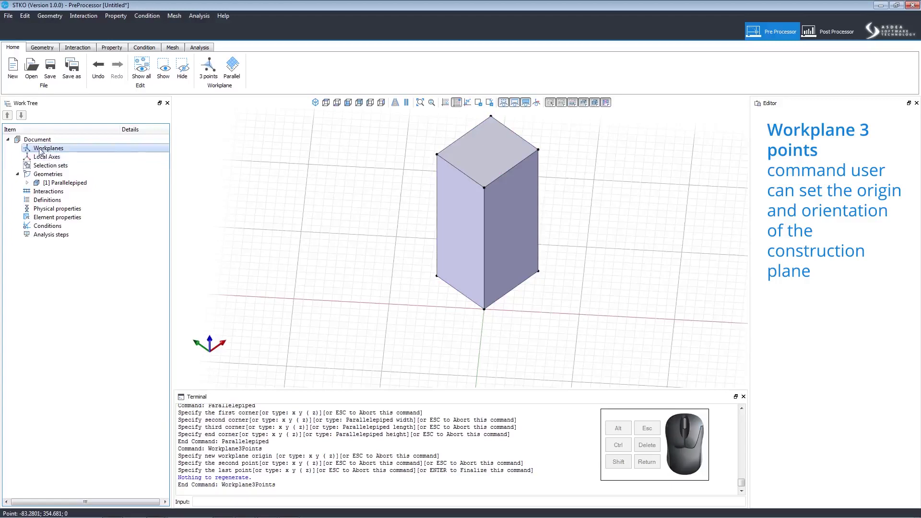
right_click(40, 150)
left_click(61, 155)
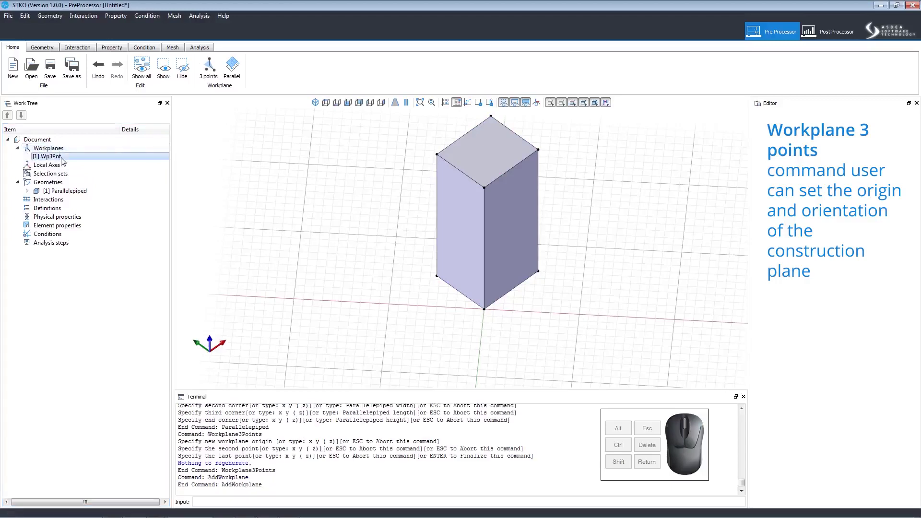
Set the saved Wp3Pnt workplane as the one in use
right_click(58, 160)
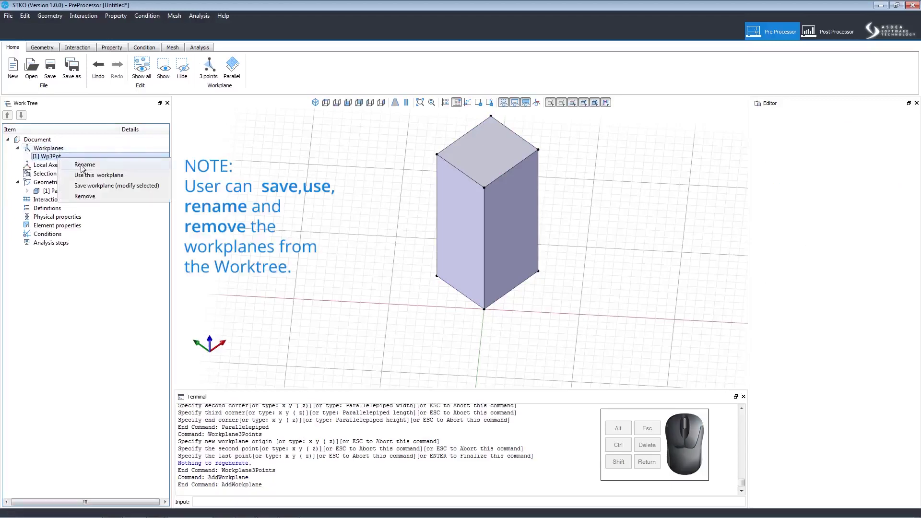
left_click(88, 178)
left_click(67, 162)
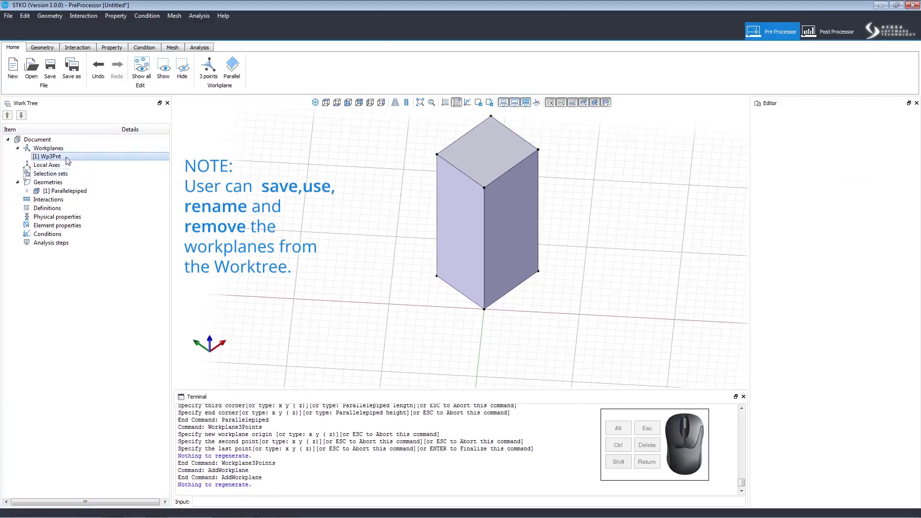
Create a parallel workplane at an offset of 20 from the three-point workplane
left_click(234, 71)
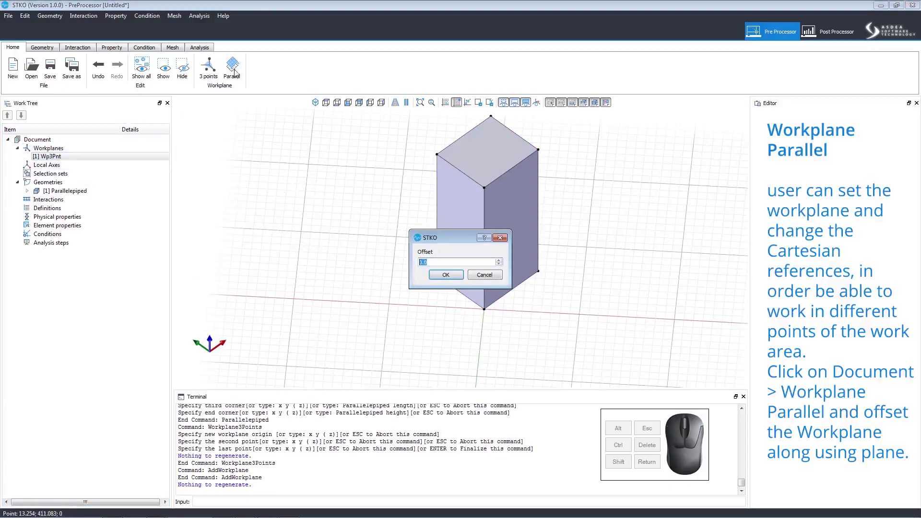
type("20")
key("Return")
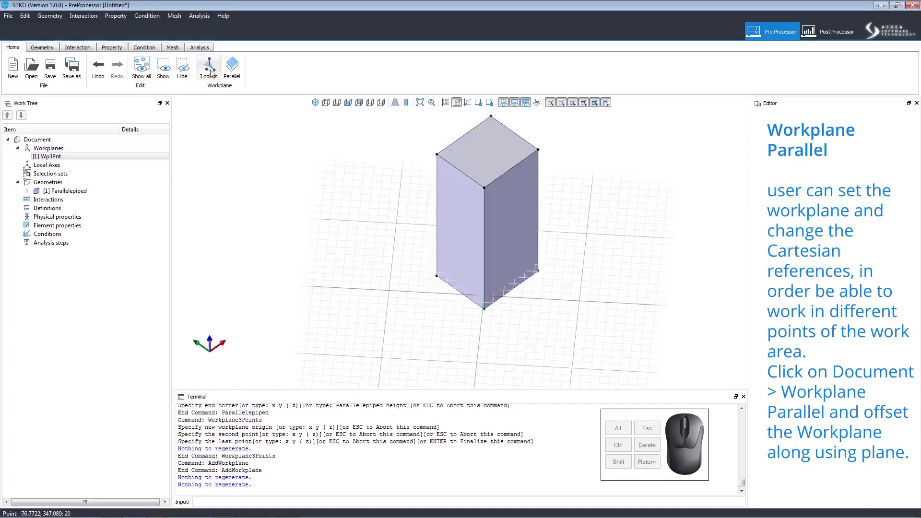
Offset the default workplane by 20 in the isometric view and overwrite the saved Wp3Pnt workplane with it
left_click(315, 102)
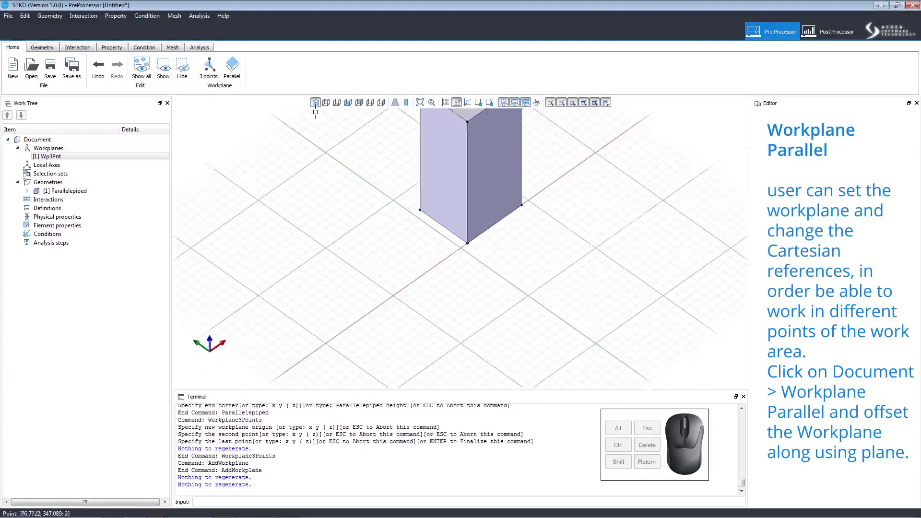
left_click(235, 58)
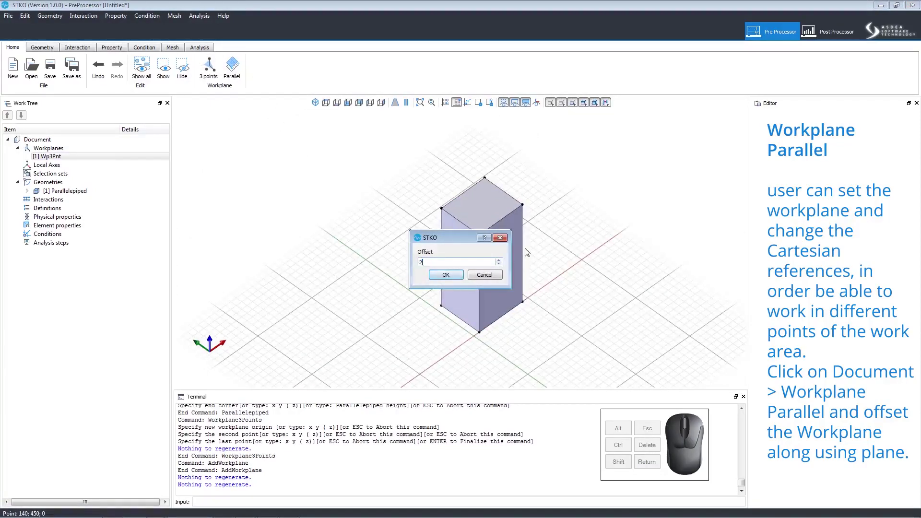
key("Return")
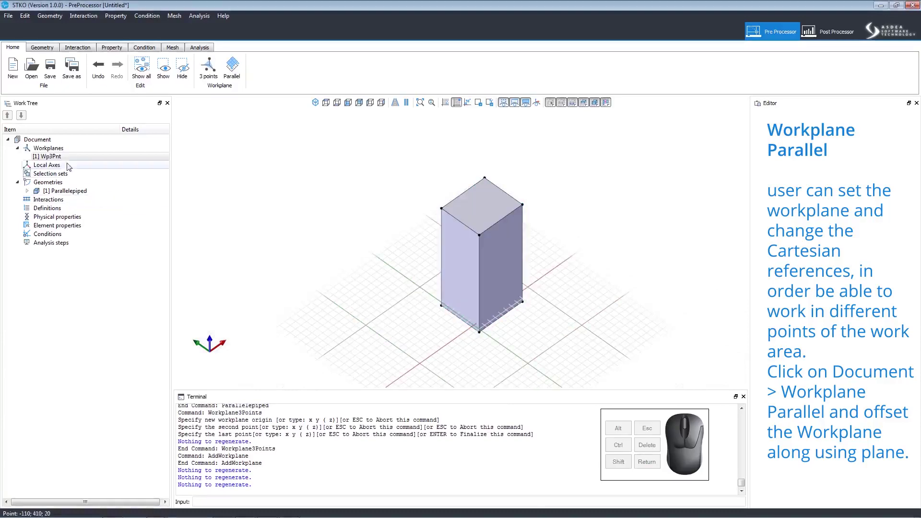
right_click(63, 156)
left_click(99, 183)
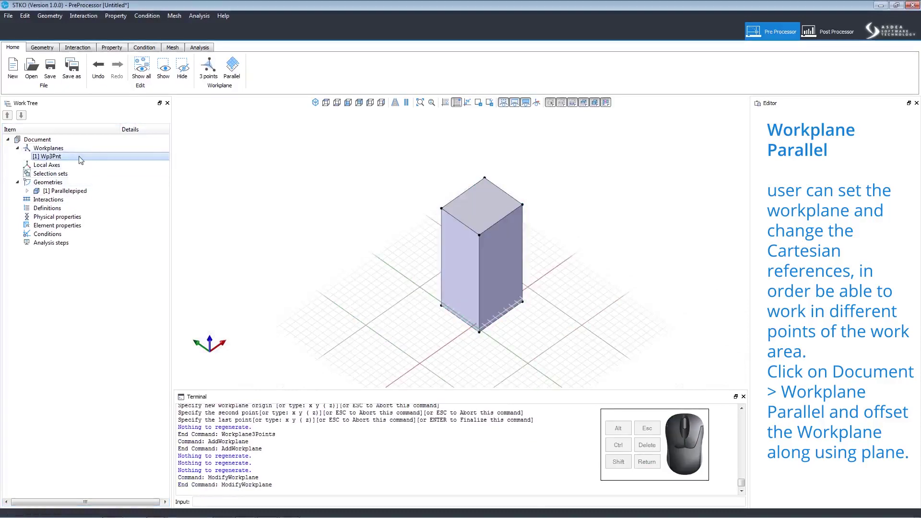
Raise the workplane with two more parallel offsets, first by 40 and again by 60
left_click(231, 72)
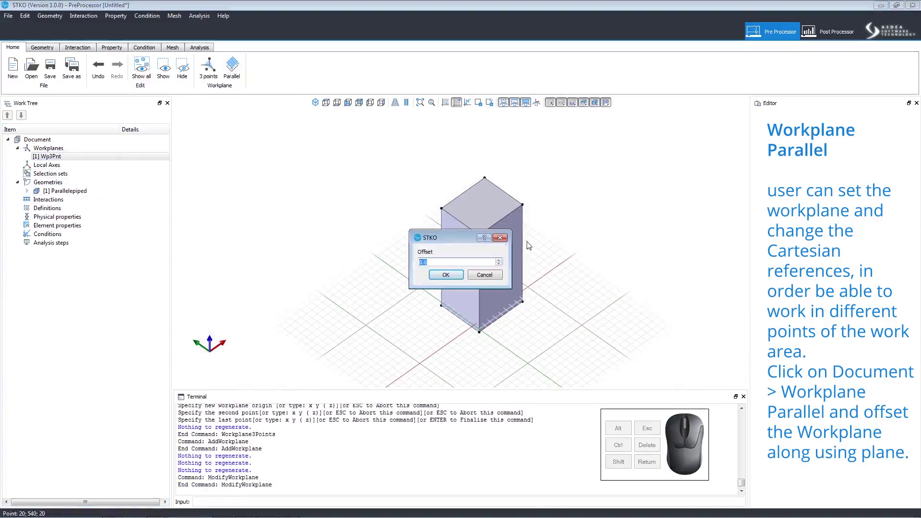
type("4")
key("Return")
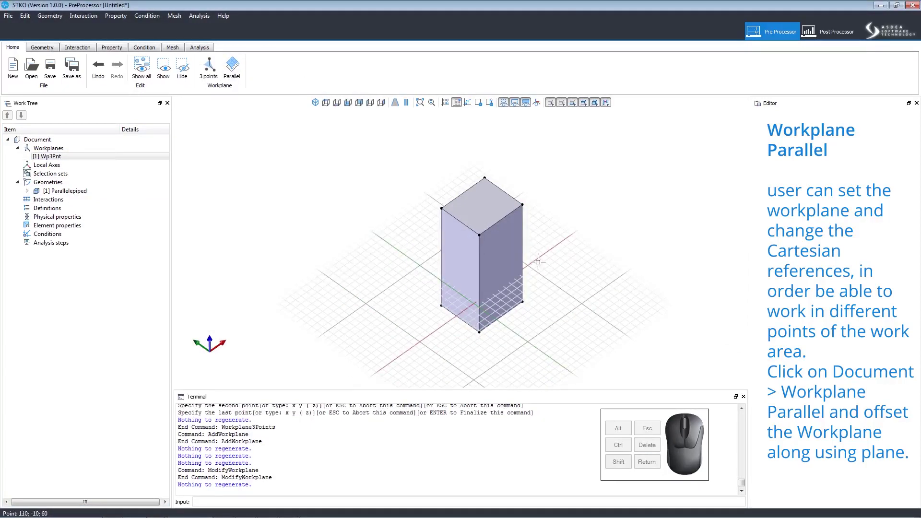
left_click(233, 66)
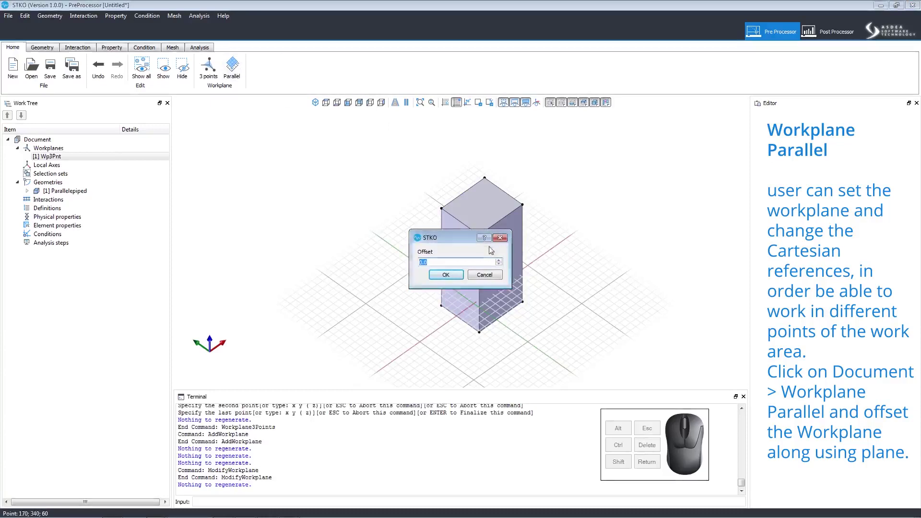
type("4")
key("Return")
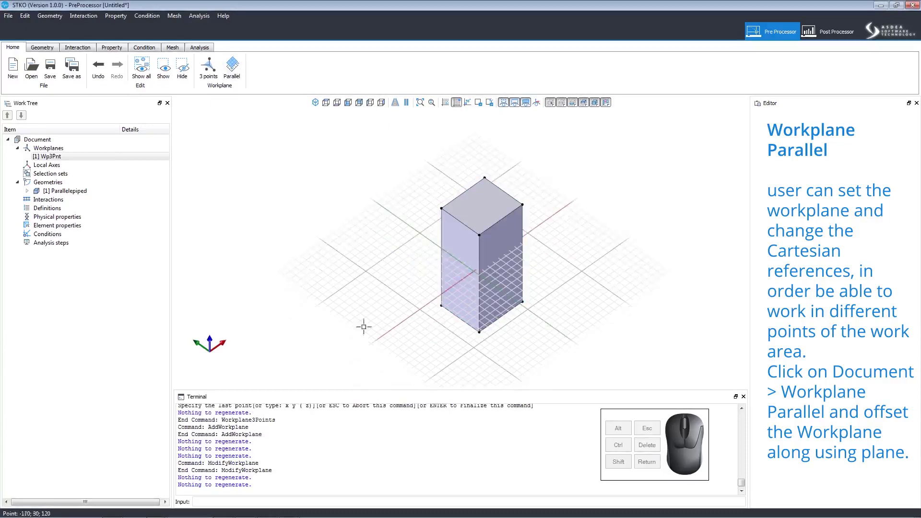
scroll(518, 288, "up", 5)
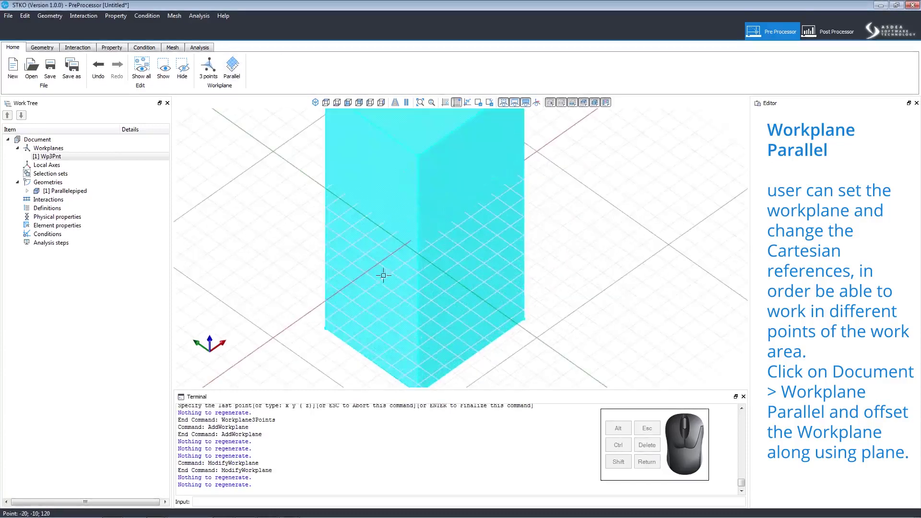
Remove the saved Wp3Pnt workplane from the document
scroll(383, 275, "down", 5)
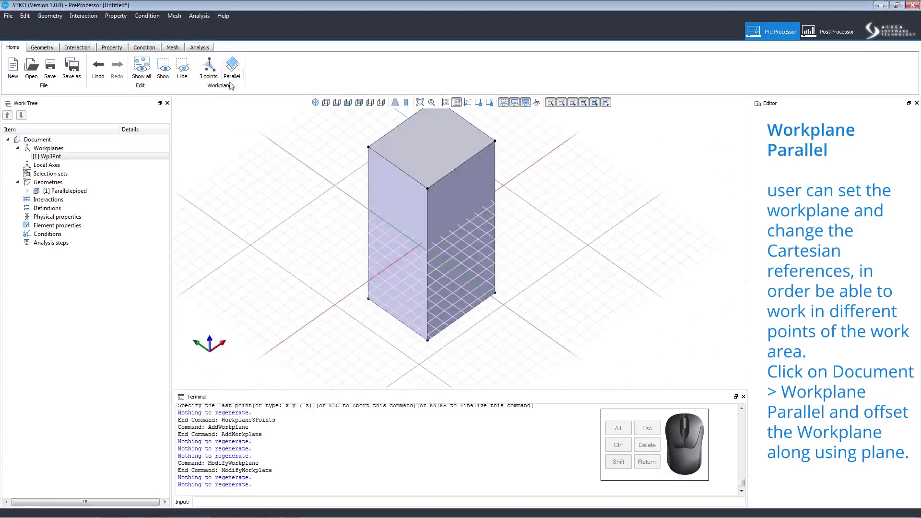
left_click(54, 157)
right_click(55, 158)
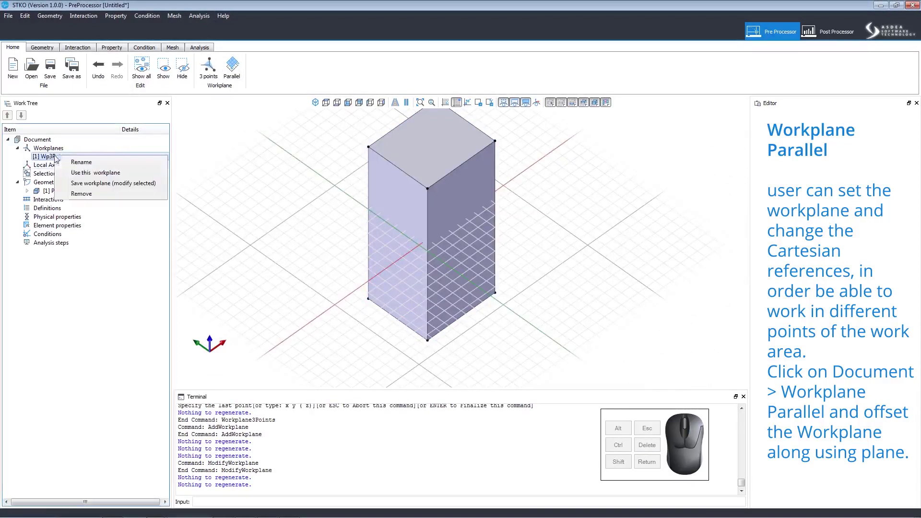
left_click(81, 193)
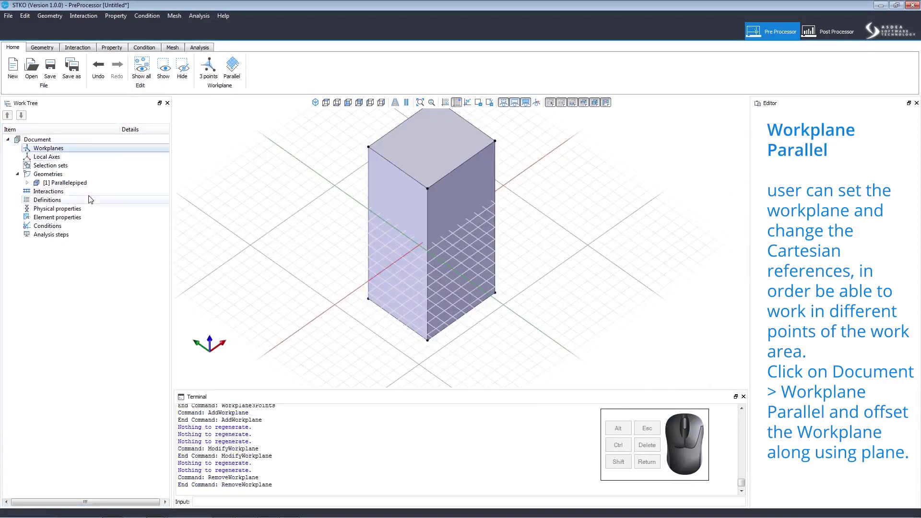
Save the current workplane as a new document workplane and set it as the one in use
right_click(100, 150)
left_click(114, 155)
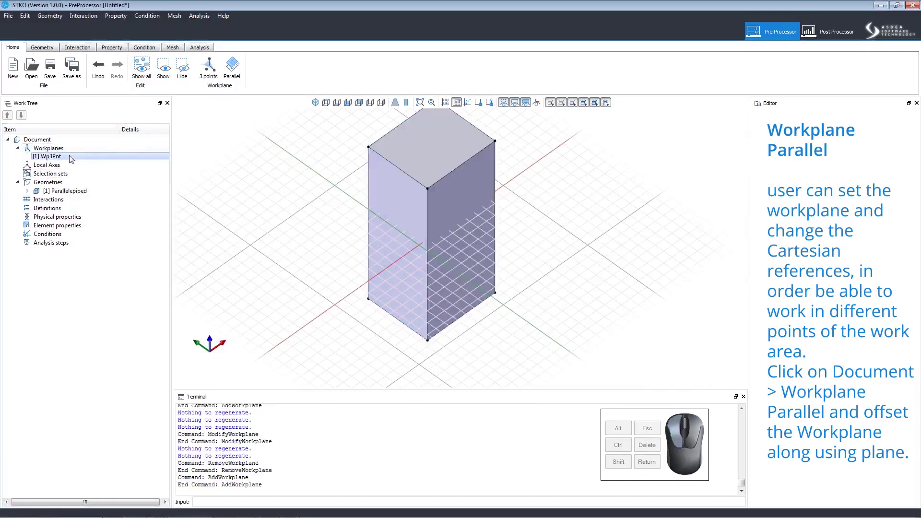
right_click(43, 157)
left_click(81, 173)
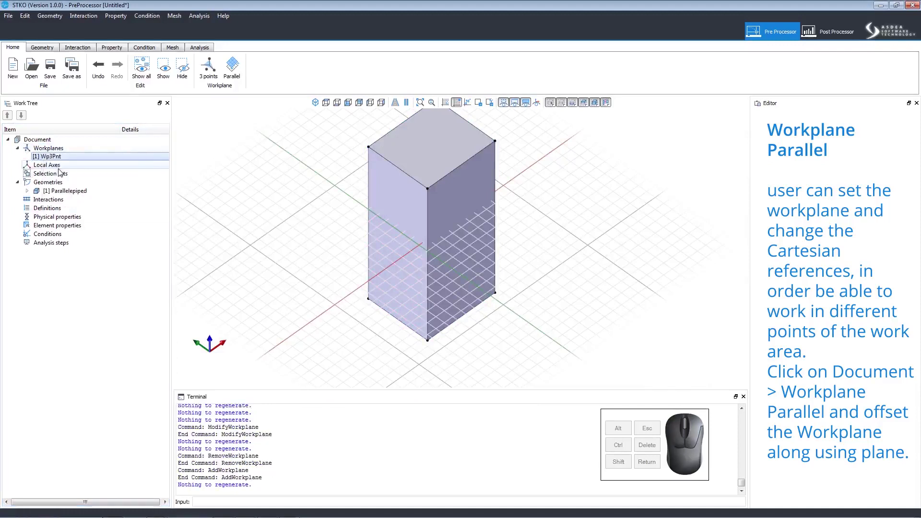
Window-select the two rear-left parallelepipeds by enclosing them completely, and clear the selection
left_click(313, 102)
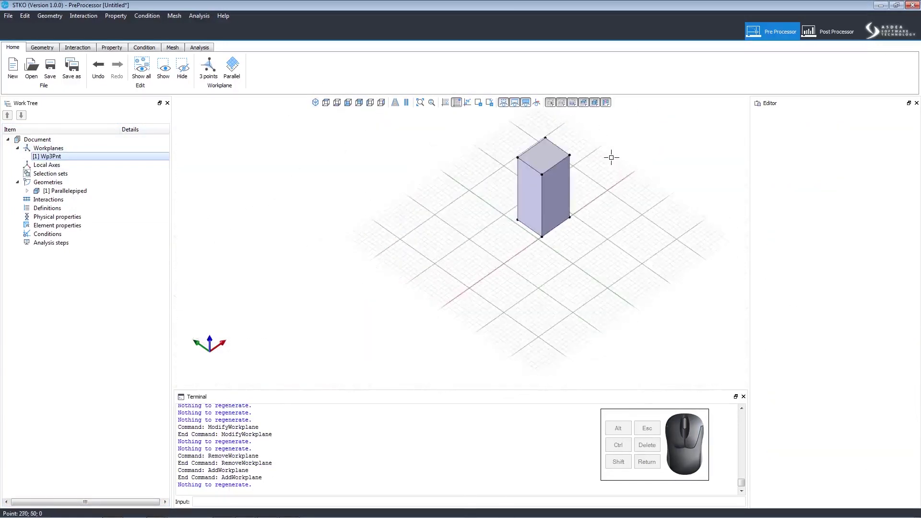
scroll(611, 157, "up", 4)
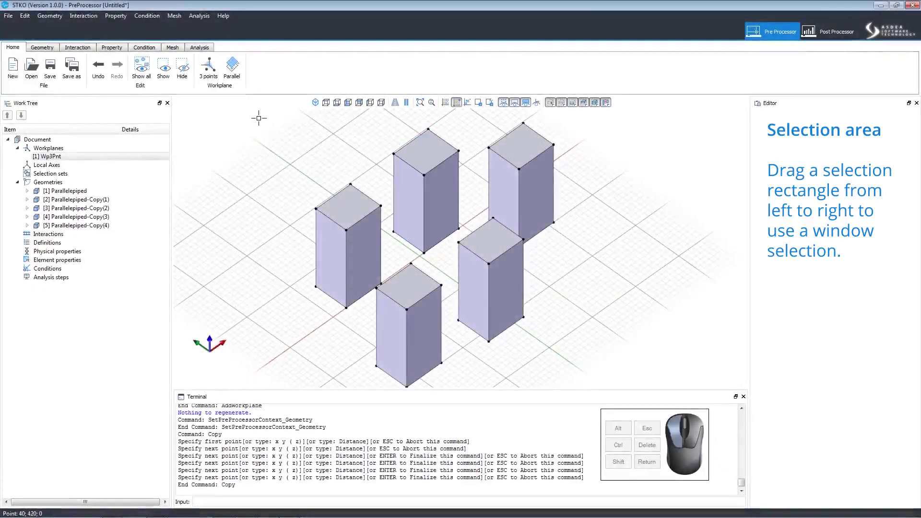
left_click_drag(257, 116, 497, 317)
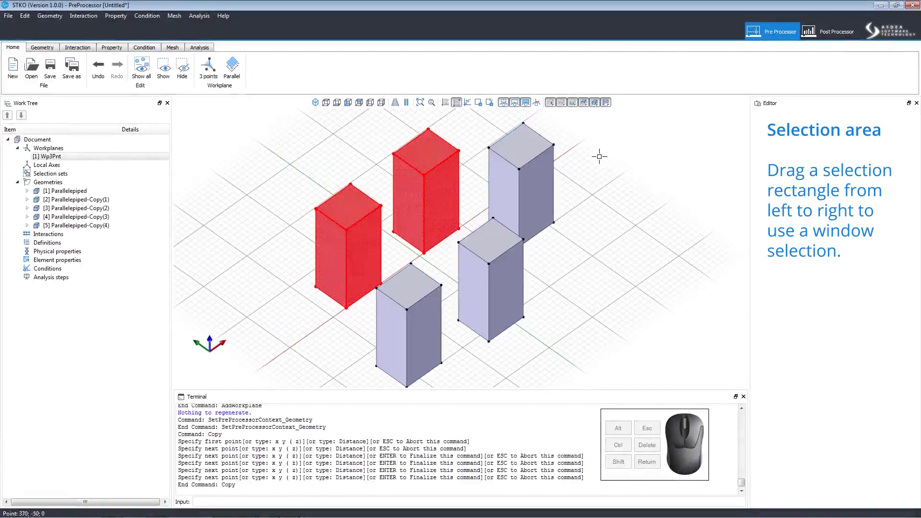
left_click(619, 179)
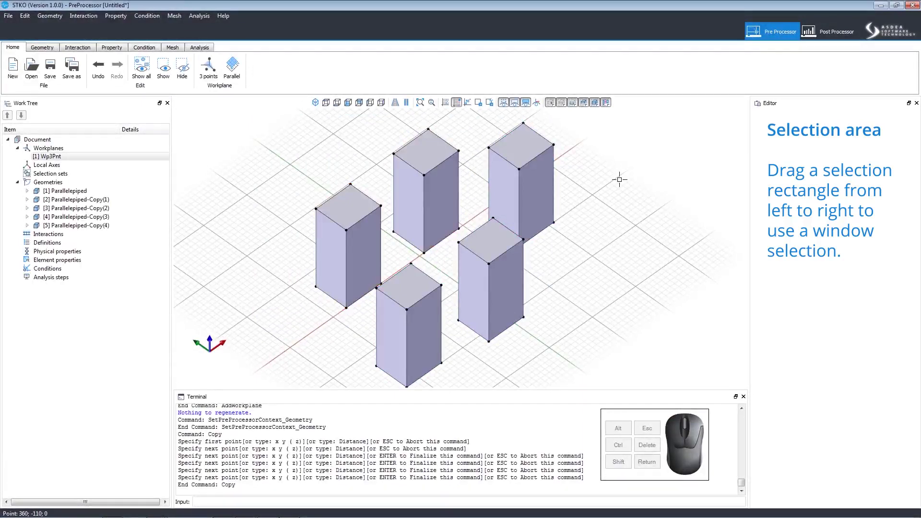
Select all five parallelepipeds with a crossing selection that only partly covers them, and deselect them
left_click_drag(572, 117, 354, 277)
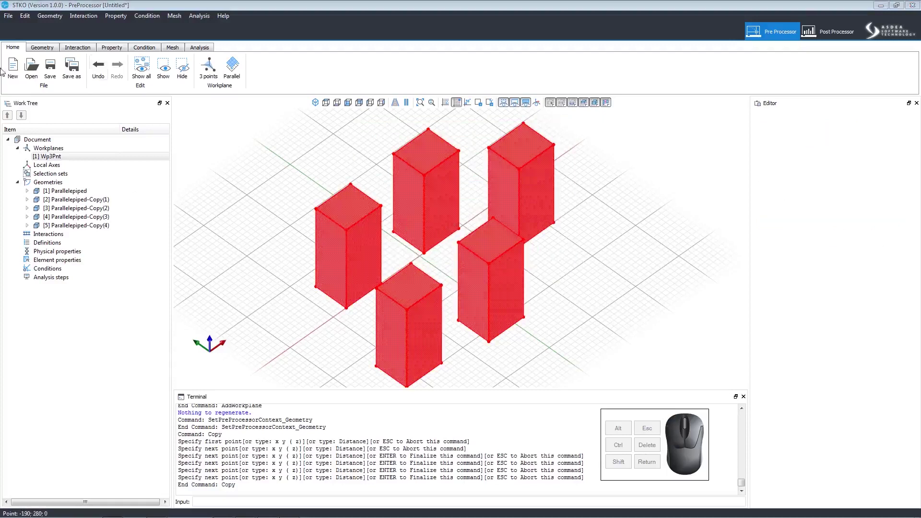
key("Escape")
left_click_drag(368, 146, 329, 171)
key("Escape")
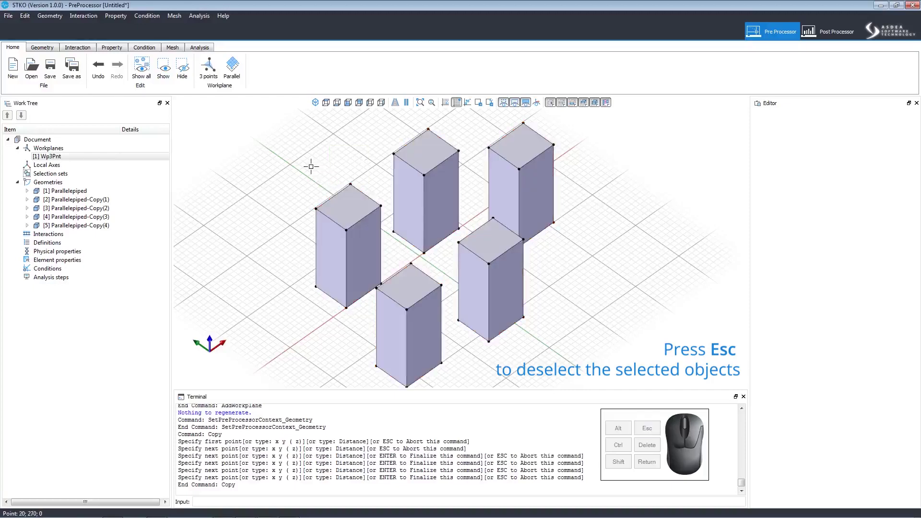
Delete four of the five parallelepipeds, keeping only the frontmost one, Parallelepiped-Copy(4)
left_click(523, 166)
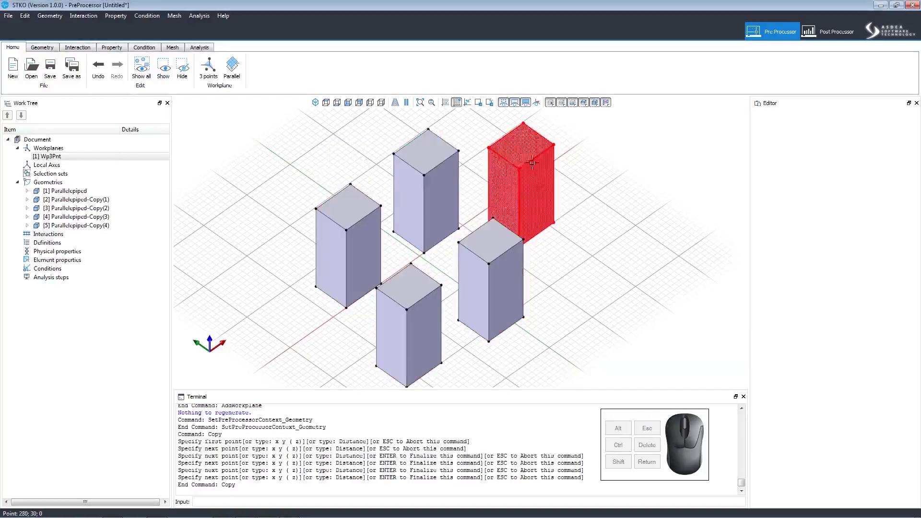
left_click(439, 169)
left_click(348, 245)
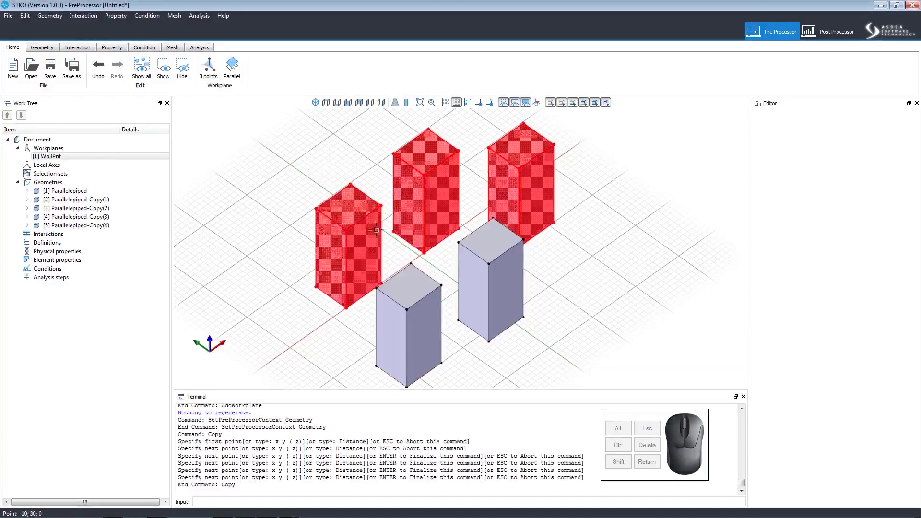
left_click(497, 261)
key("Delete")
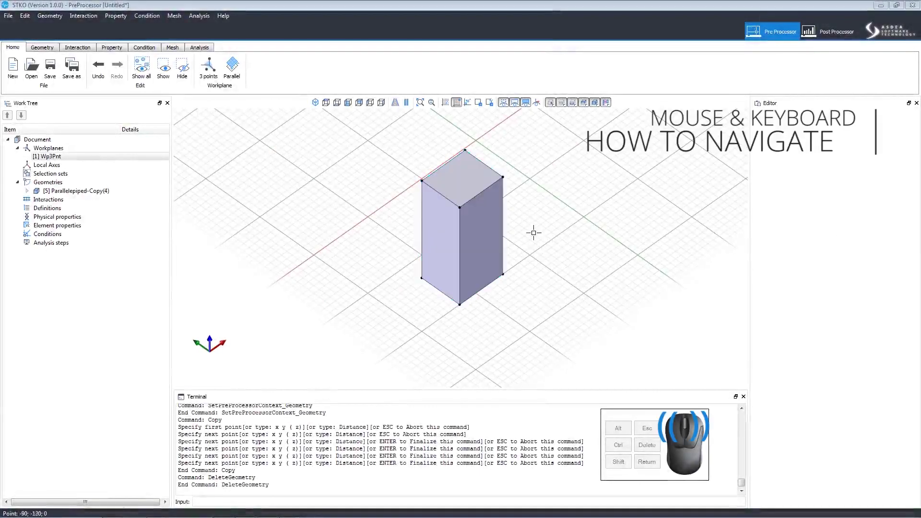
Examine the remaining parallelepiped from different distances and angles by panning, zooming and rotating the view
middle_click_drag(531, 222, 550, 227)
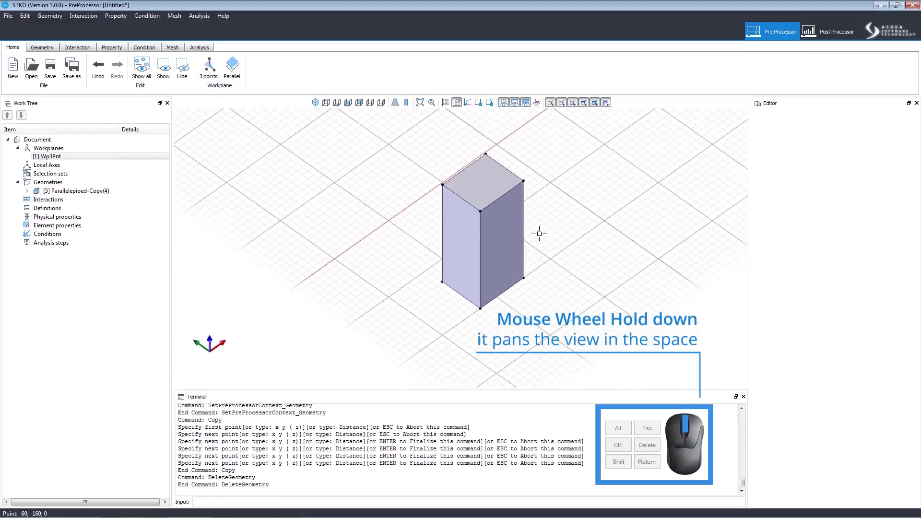
scroll(537, 236, "up", 2)
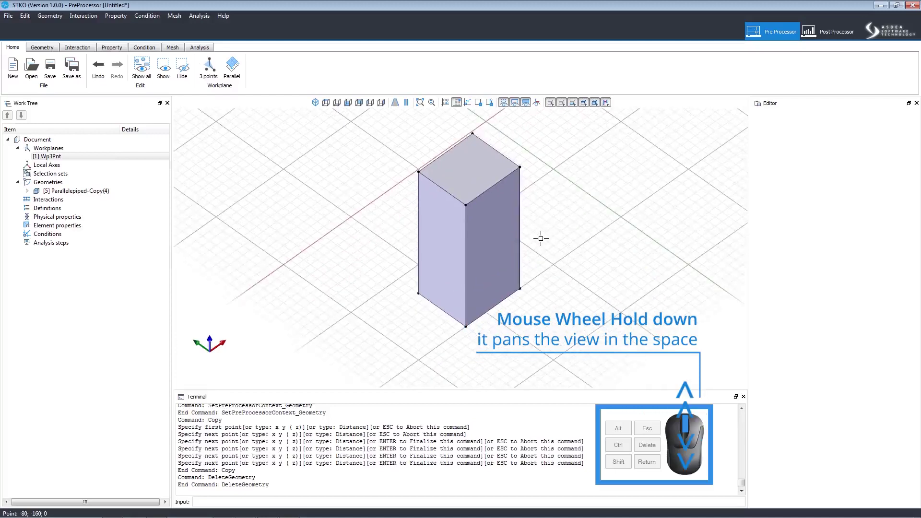
scroll(541, 239, "up", 8)
scroll(541, 238, "down", 10)
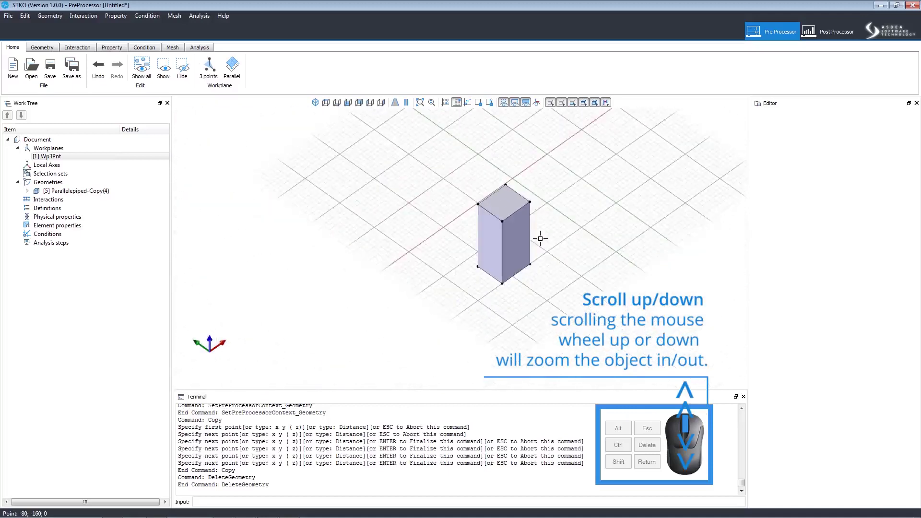
scroll(540, 239, "down", 8)
scroll(540, 238, "up", 10)
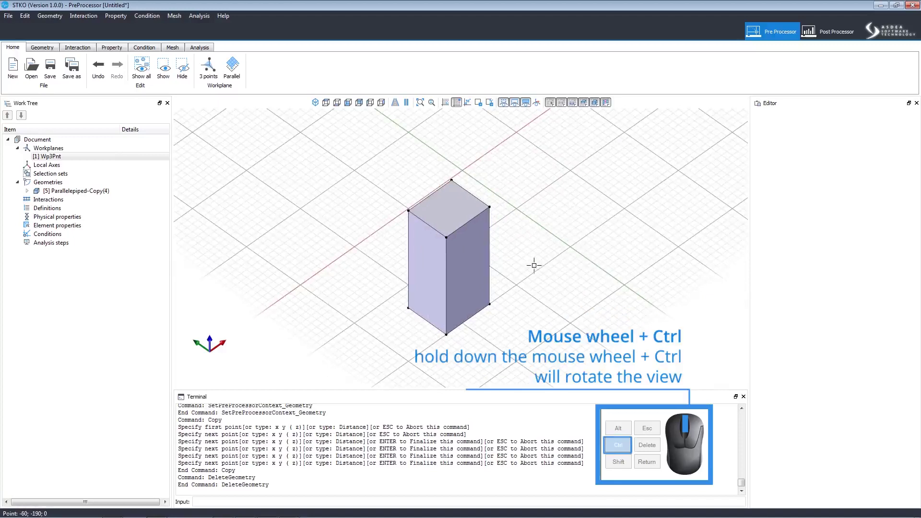
middle_click_drag(532, 265, 552, 364, "ctrl")
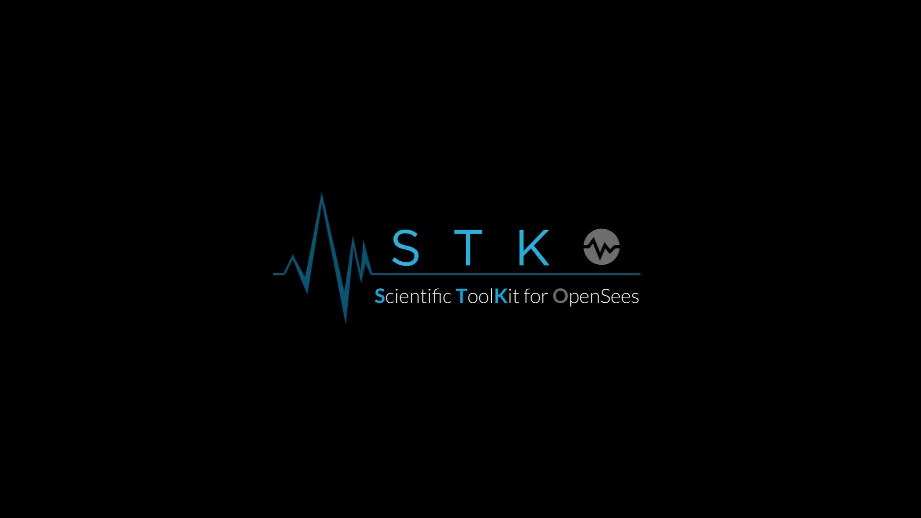